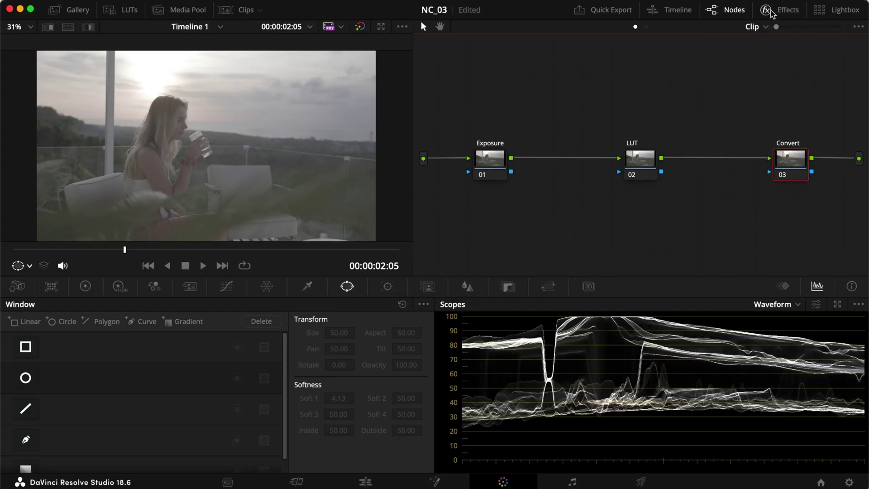
Step: Apply a Color Space Transform effect to the Convert node
{"action": "left_click", "coordinate": [772, 13]}
{"action": "left_click", "coordinate": [795, 50]}
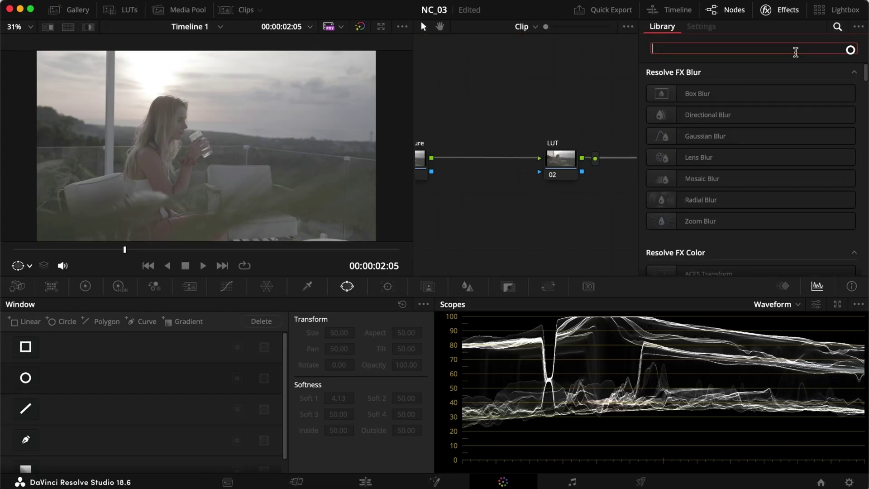
{"action": "scroll", "coordinate": [757, 192], "scroll_direction": "down", "scroll_amount": 5}
{"action": "left_click_drag", "start_coordinate": [720, 236], "coordinate": [622, 164]}
Step: Set the transform's input to Canon Cinema Gamut with Canon Log 3 gamma
{"action": "left_click", "coordinate": [740, 108]}
{"action": "key", "text": "c"}
{"action": "key", "text": "Return"}
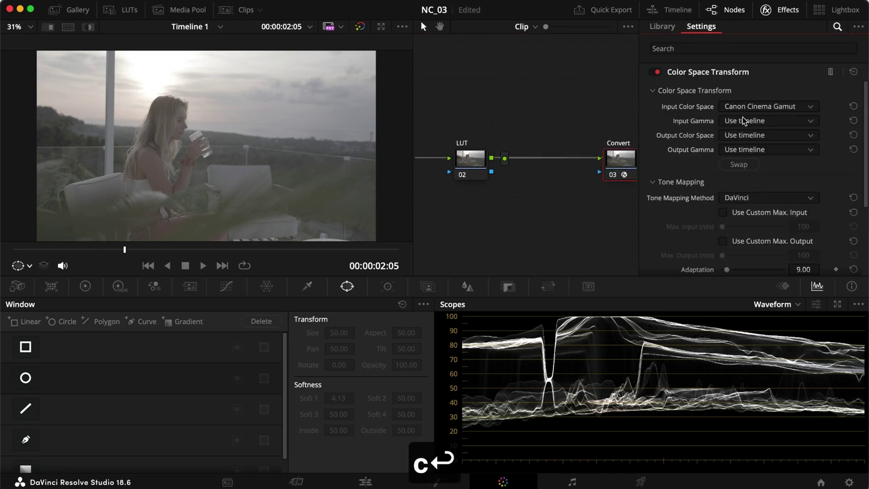
{"action": "left_click", "coordinate": [745, 122]}
{"action": "key", "text": "c"}
{"action": "key", "text": "Down"}
Step: Set the transform's output to Rec.709 with Gamma 2.4
{"action": "key", "text": "Down"}
{"action": "key", "text": "Return"}
{"action": "left_click", "coordinate": [745, 136]}
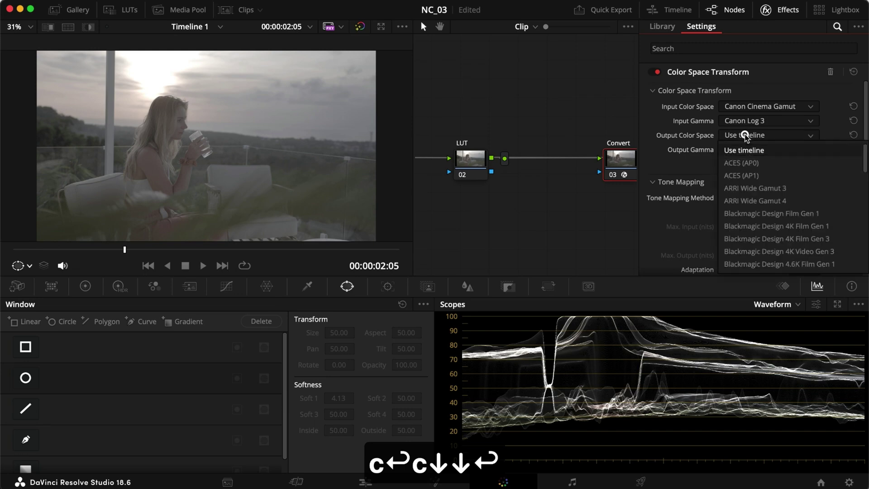
{"action": "type", "text": "r"}
{"action": "key", "text": "Return"}
{"action": "left_click", "coordinate": [748, 150]}
{"action": "type", "text": "g"}
{"action": "key", "text": "Down"}
{"action": "key", "text": "Return"}
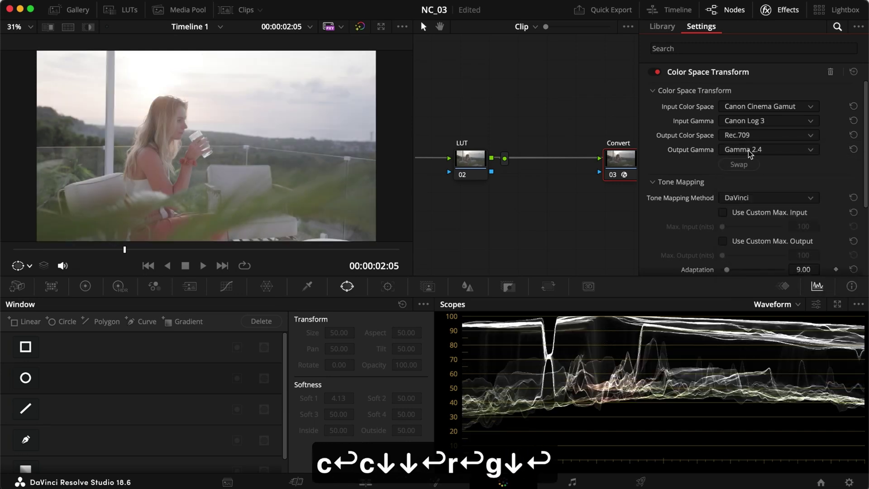
{"action": "left_click", "coordinate": [778, 10]}
Step: Apply the FadedForest_V1 LUT to node 02
{"action": "left_click", "coordinate": [642, 162]}
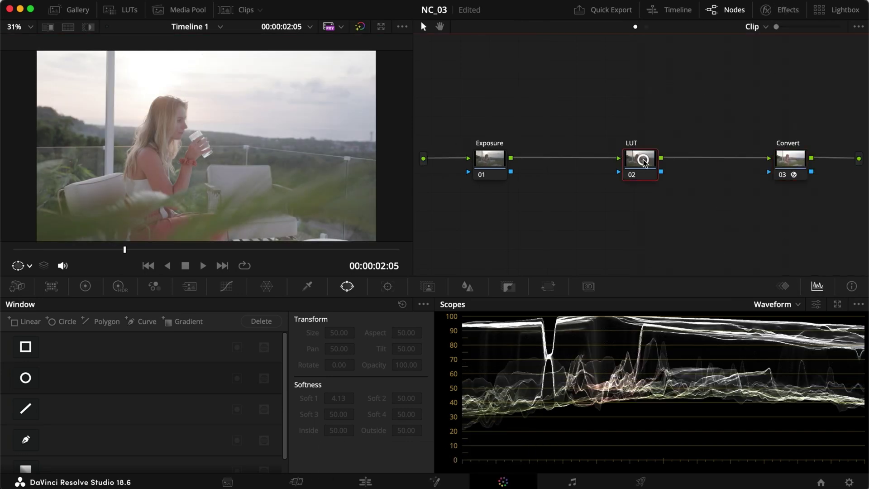
{"action": "left_click", "coordinate": [121, 9]}
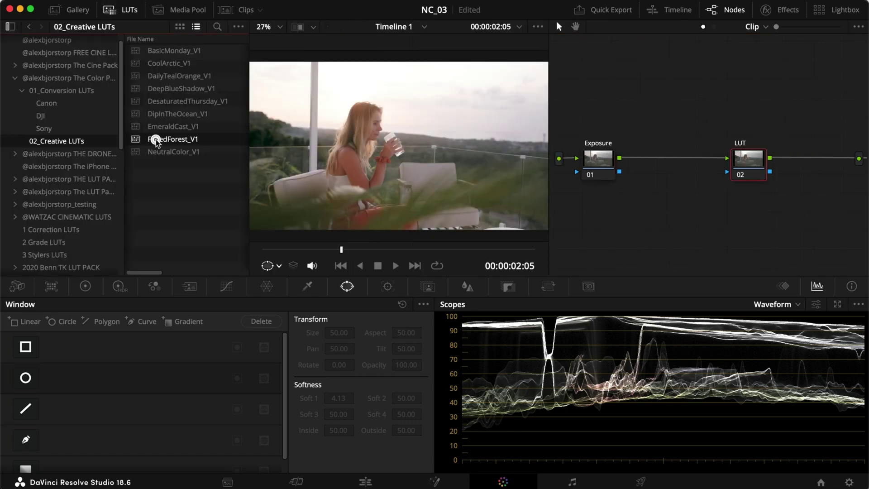
{"action": "double_click", "coordinate": [155, 141]}
{"action": "left_click", "coordinate": [108, 10]}
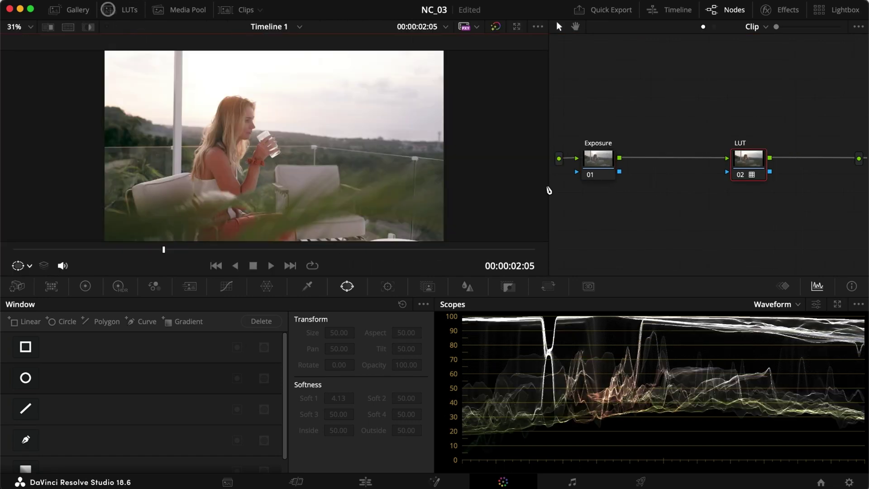
Step: Widen the node editor and bypass, then restore, the grade to compare
{"action": "left_click_drag", "start_coordinate": [548, 205], "coordinate": [398, 186]}
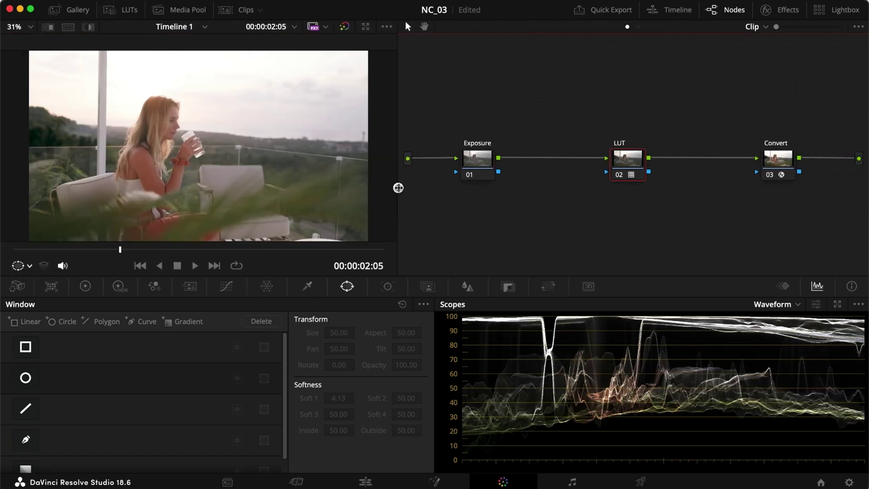
{"action": "key", "text": "alt+d"}
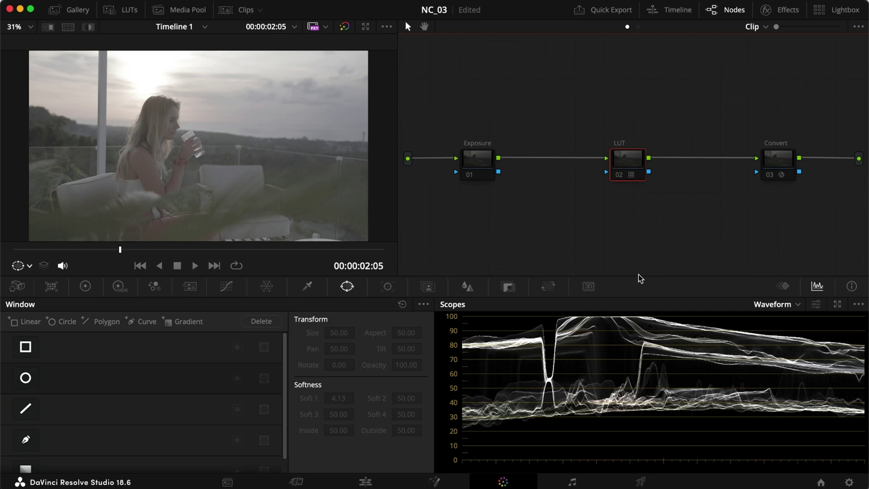
{"action": "key", "text": "alt+d"}
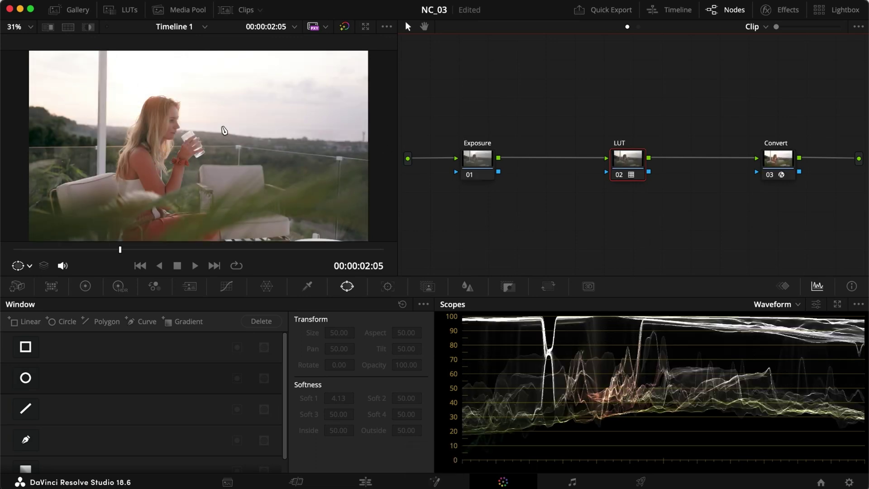
Step: On the Exposure node, drop HDR Global exposure to -0.69
{"action": "left_click", "coordinate": [478, 162]}
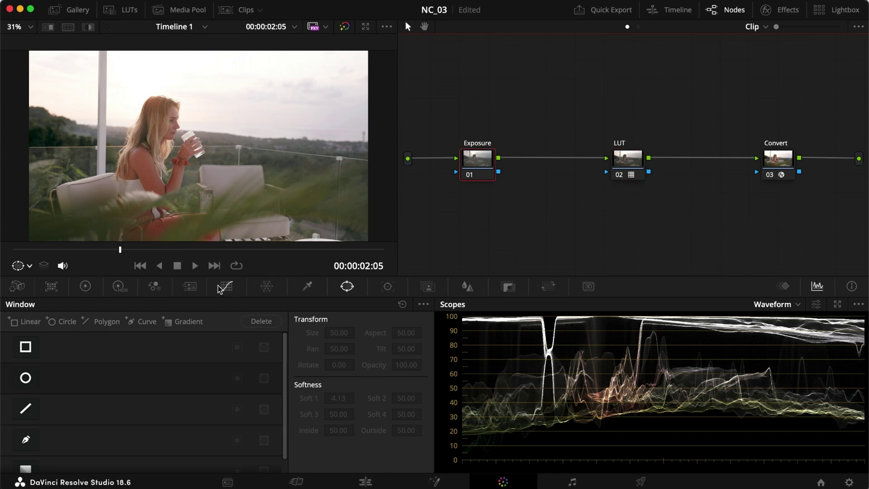
{"action": "left_click", "coordinate": [120, 286]}
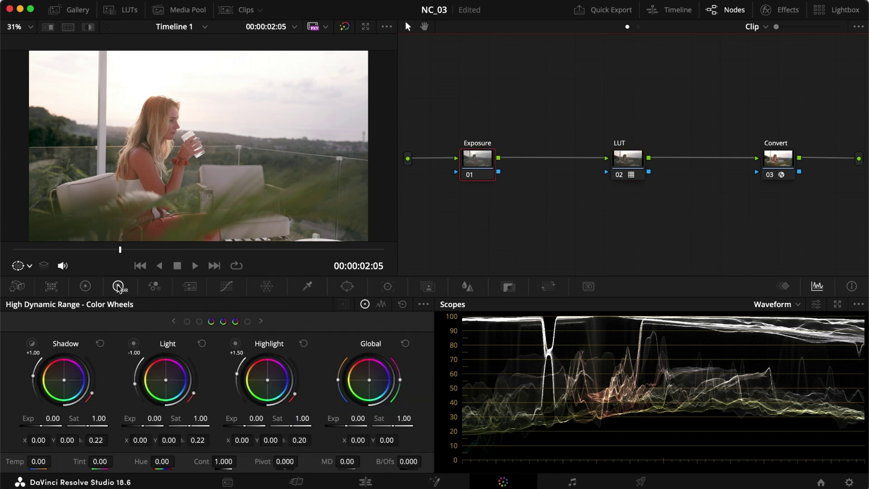
{"action": "left_click", "coordinate": [87, 287]}
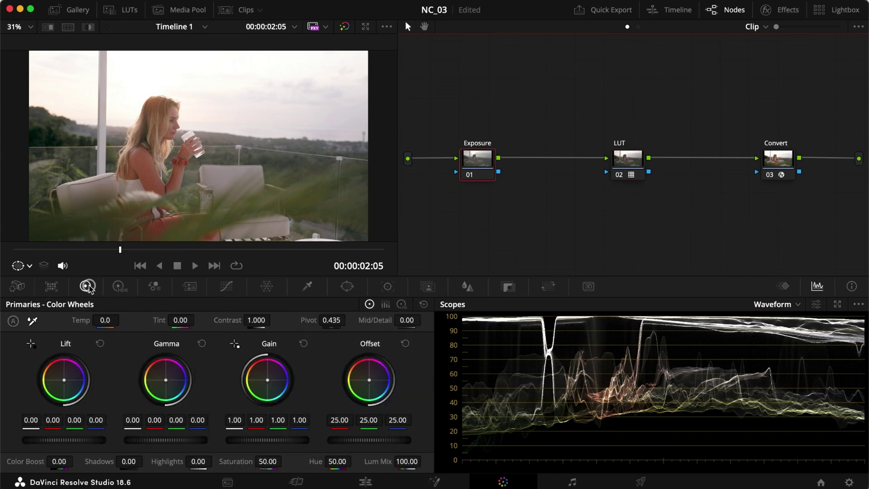
{"action": "left_click", "coordinate": [114, 287]}
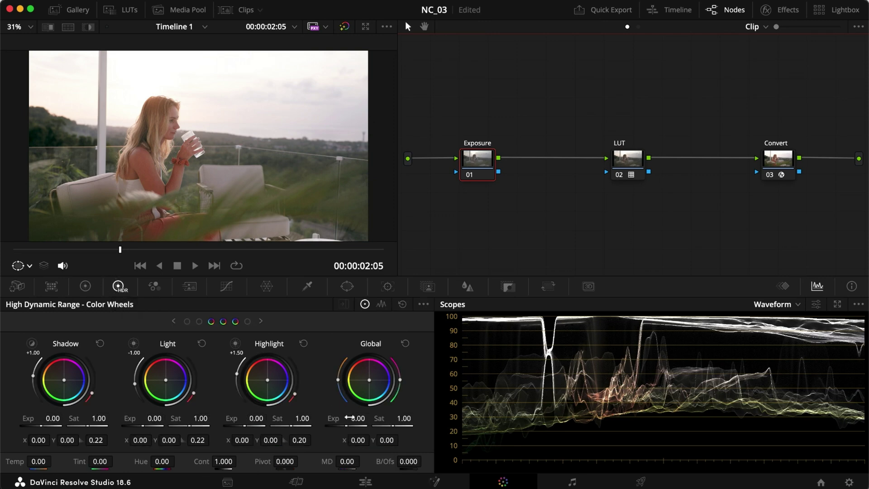
{"action": "left_click_drag", "start_coordinate": [356, 418], "coordinate": [189, 397]}
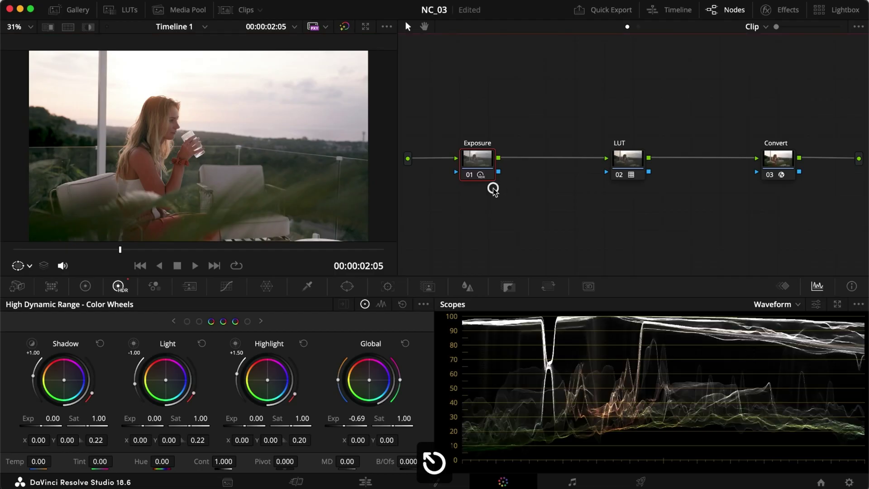
Step: Try lowering Light and Highlight exposure, then reset both to 0
{"action": "left_click_drag", "start_coordinate": [152, 418], "coordinate": [120, 419]}
{"action": "left_click_drag", "start_coordinate": [43, 414], "coordinate": [37, 413]}
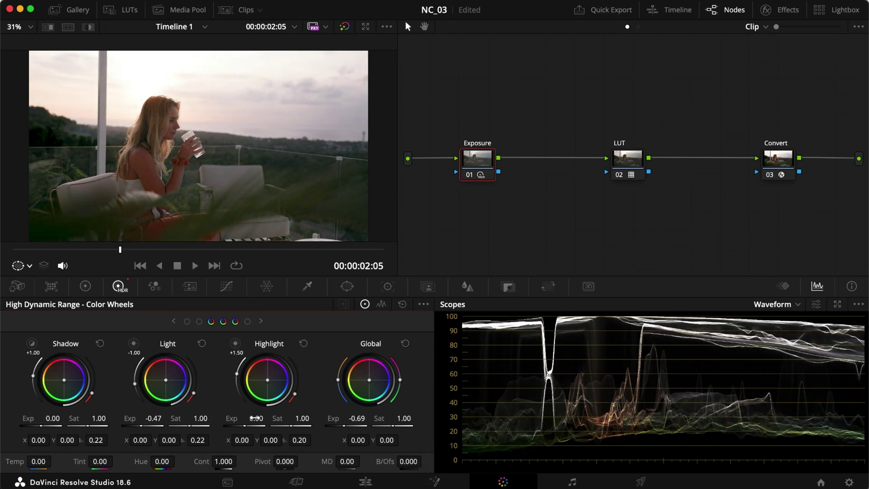
{"action": "left_click_drag", "start_coordinate": [254, 417], "coordinate": [438, 256]}
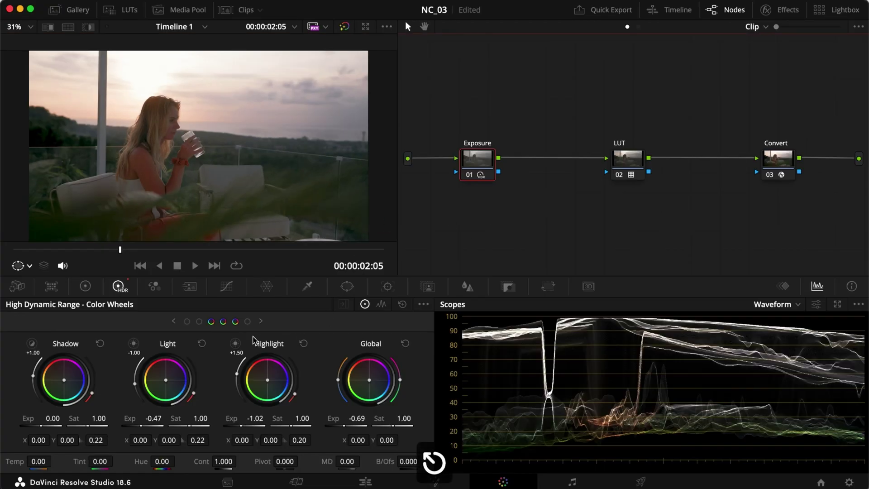
{"action": "left_click", "coordinate": [201, 343]}
{"action": "left_click", "coordinate": [304, 343]}
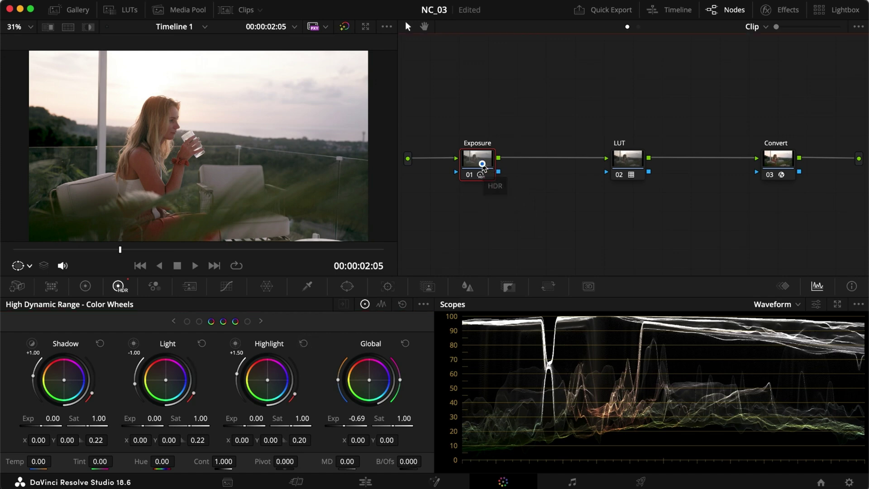
Step: Add a layer node below Exposure and shift the Layer Mixer slightly right
{"action": "right_click", "coordinate": [484, 168]}
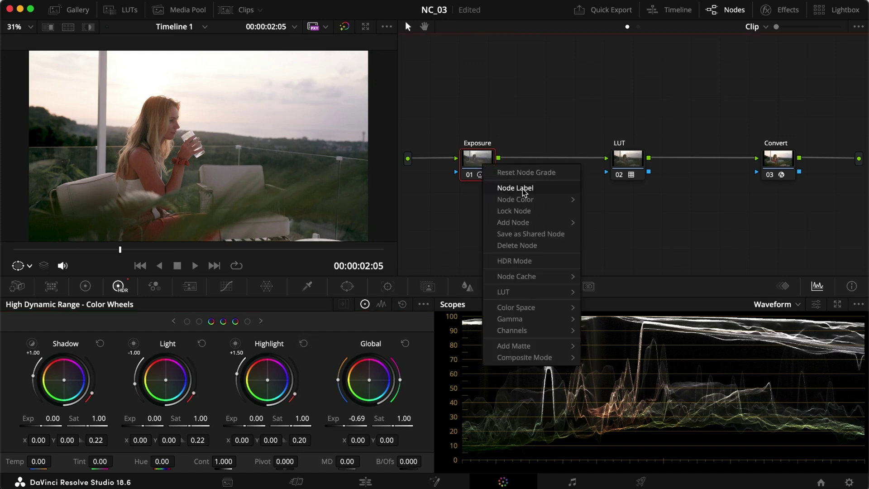
{"action": "mouse_move", "coordinate": [523, 226]}
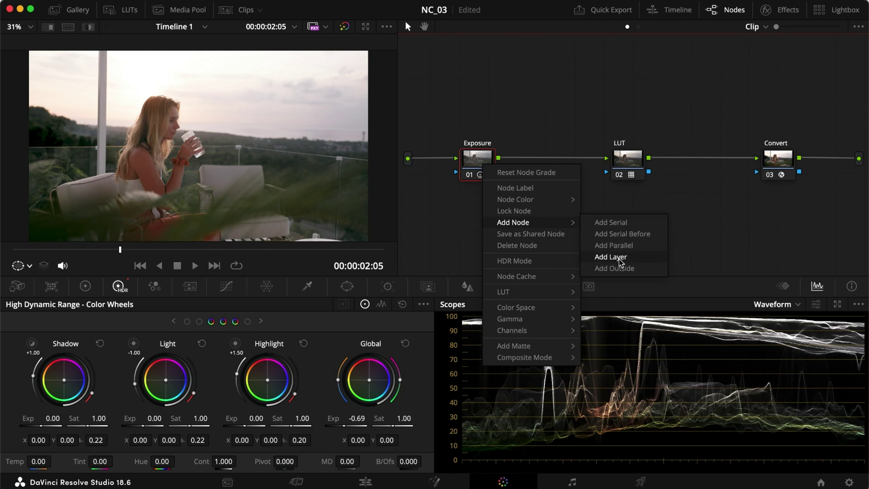
{"action": "left_click", "coordinate": [636, 259]}
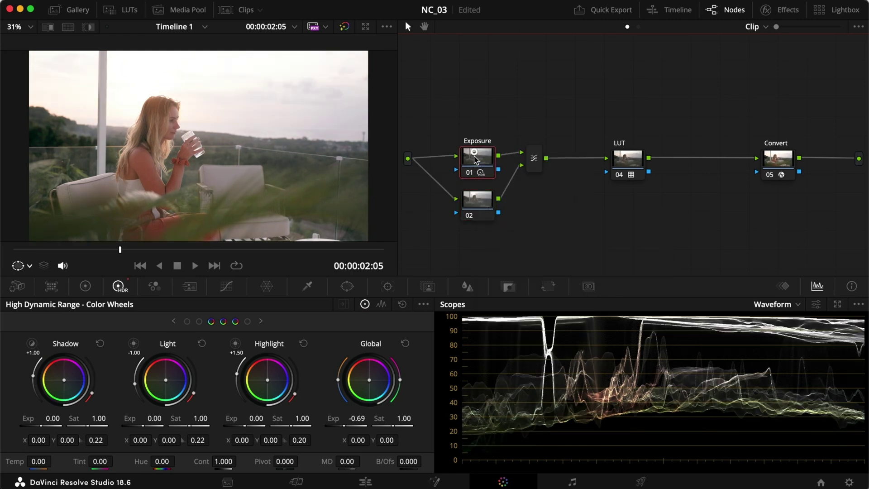
{"action": "left_click_drag", "start_coordinate": [534, 156], "coordinate": [550, 152]}
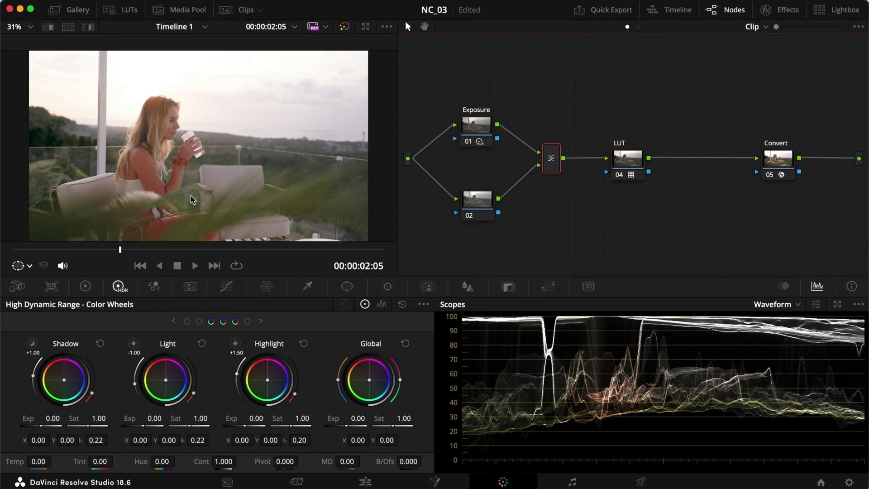
{"action": "left_click", "coordinate": [476, 200]}
Step: Label node 02 'Sky' and switch it off to compare
{"action": "type", "text": "rSky"}
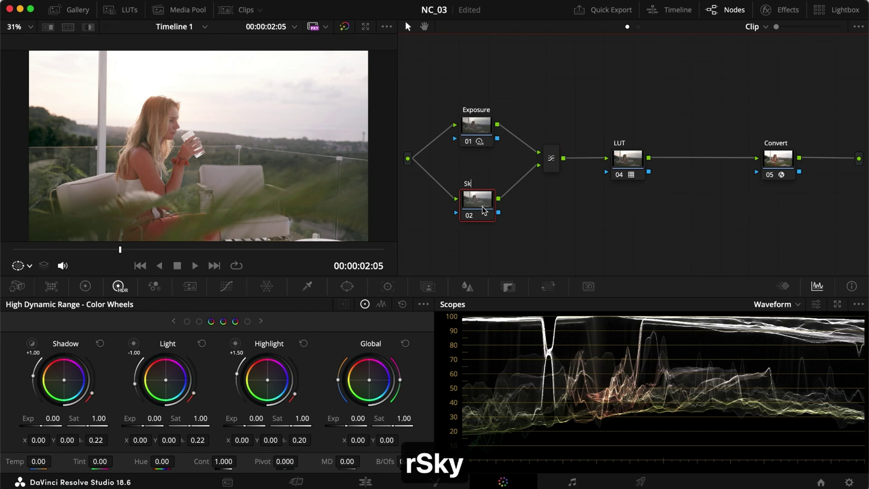
{"action": "key", "text": "Return"}
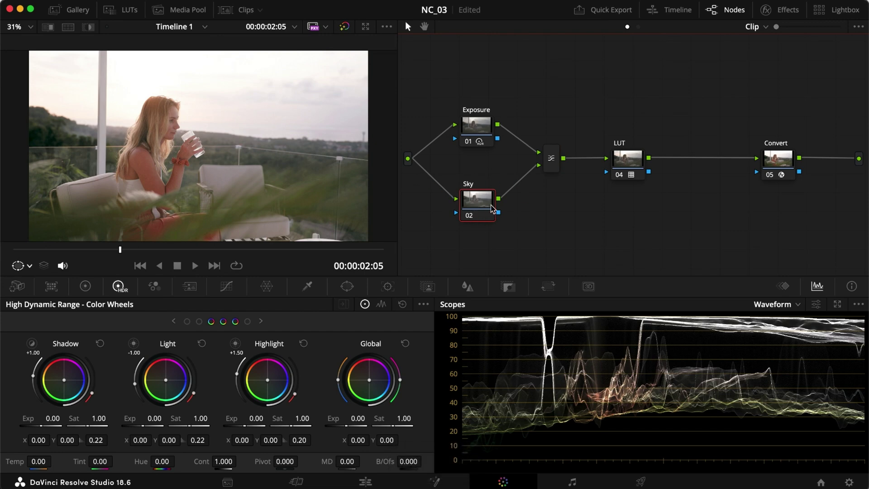
{"action": "key", "text": "super+d"}
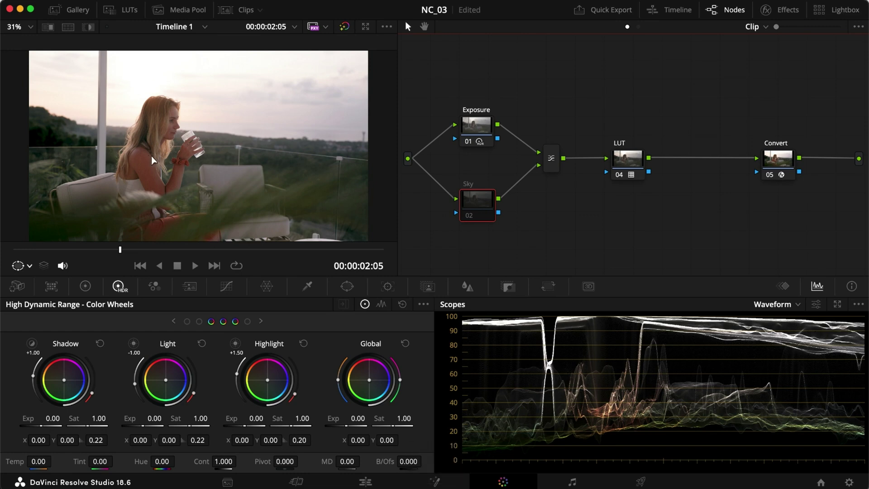
Step: Toggle the Exposure node off and on, re-enable Sky, and nudge the Sky node
{"action": "left_click", "coordinate": [479, 127]}
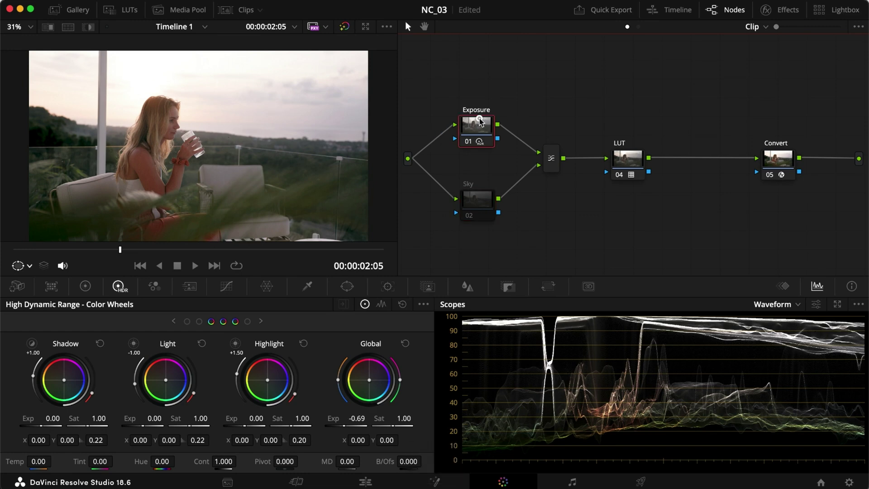
{"action": "key", "text": "super+d"}
{"action": "key", "text": "super+d"}
{"action": "left_click", "coordinate": [481, 202]}
{"action": "key", "text": "super+d"}
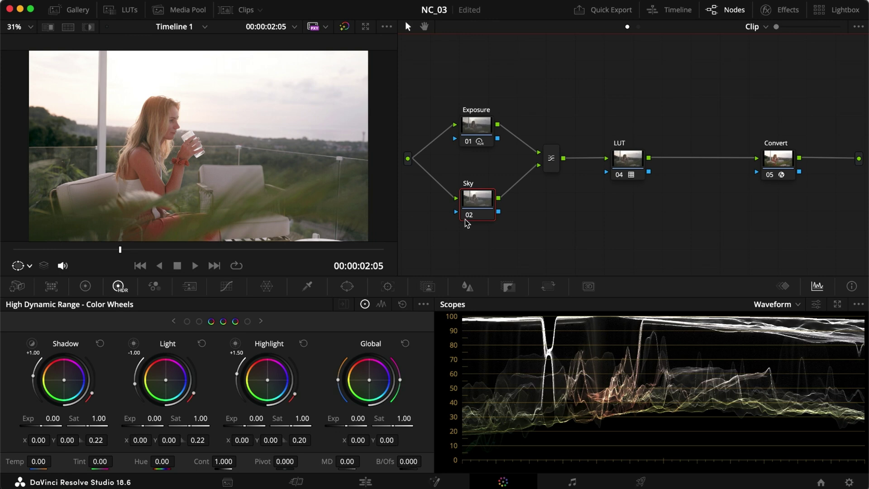
{"action": "left_click_drag", "start_coordinate": [480, 204], "coordinate": [482, 209]}
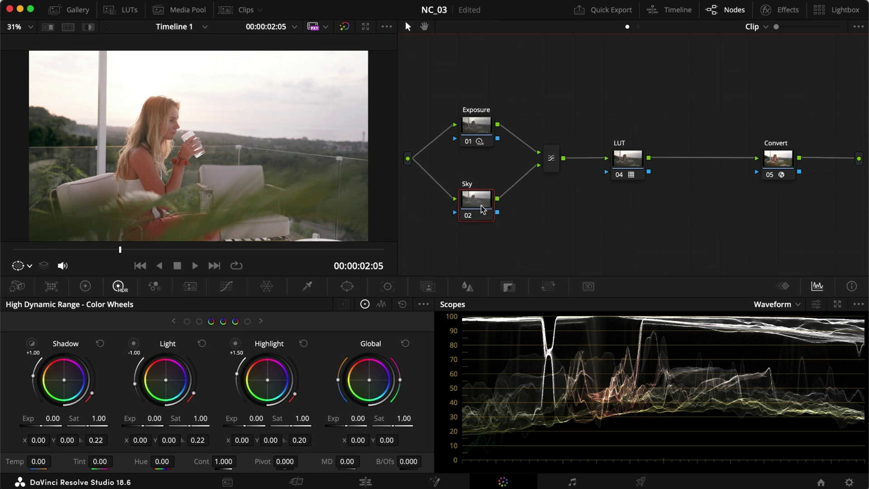
{"action": "left_click", "coordinate": [312, 287]}
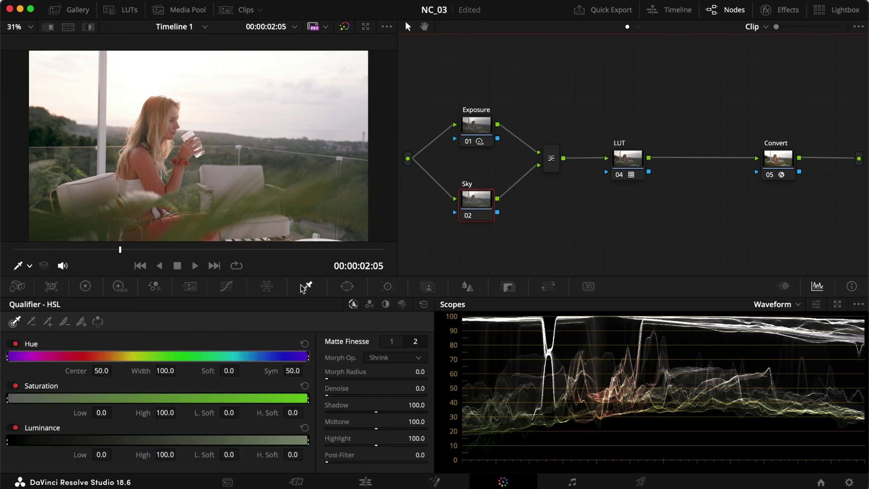
Step: Disable Hue and Saturation qualifiers and sample the sky's luminance with the eyedropper
{"action": "left_click", "coordinate": [15, 344]}
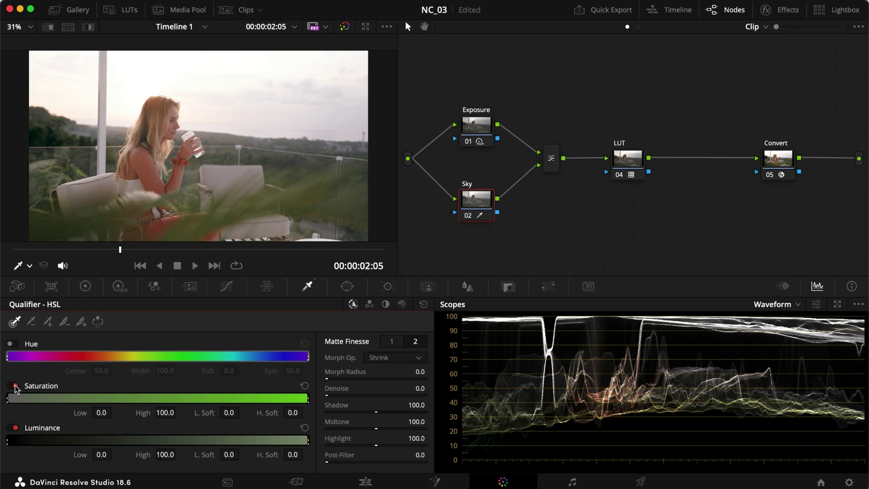
{"action": "left_click", "coordinate": [15, 386]}
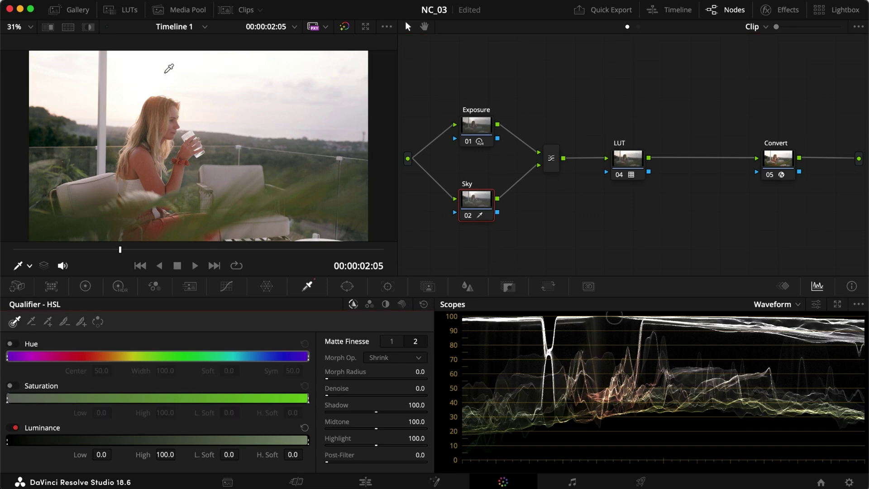
{"action": "mouse_move", "coordinate": [306, 94]}
{"action": "left_mouse_down"}
{"action": "mouse_move", "coordinate": [171, 74]}
{"action": "mouse_move", "coordinate": [145, 74]}
{"action": "left_mouse_up"}
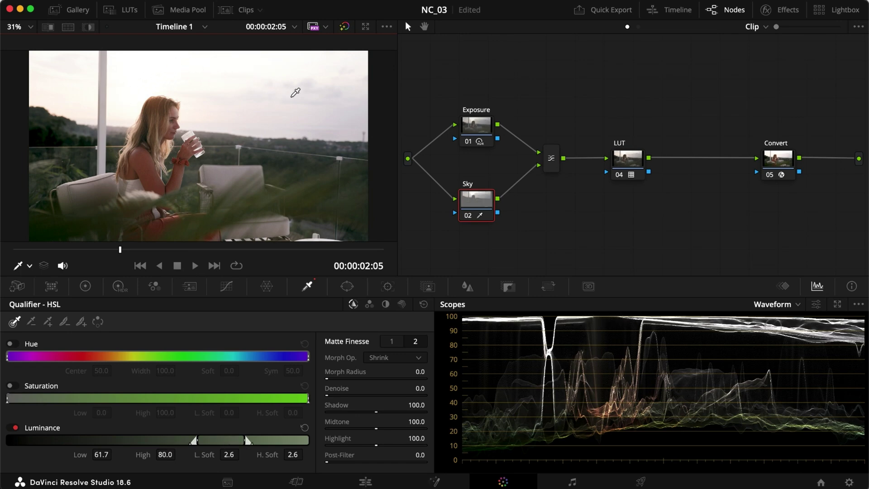
Step: In matte view, set the luminance key to Low 64.8, High 100, L.Soft 11.3, H.Soft 0
{"action": "key", "text": "shift+h"}
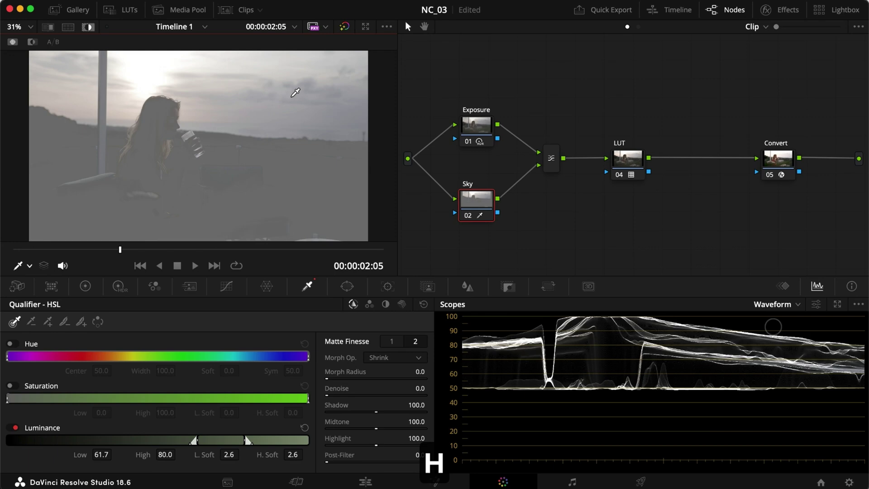
{"action": "left_click_drag", "start_coordinate": [293, 453], "coordinate": [69, 450]}
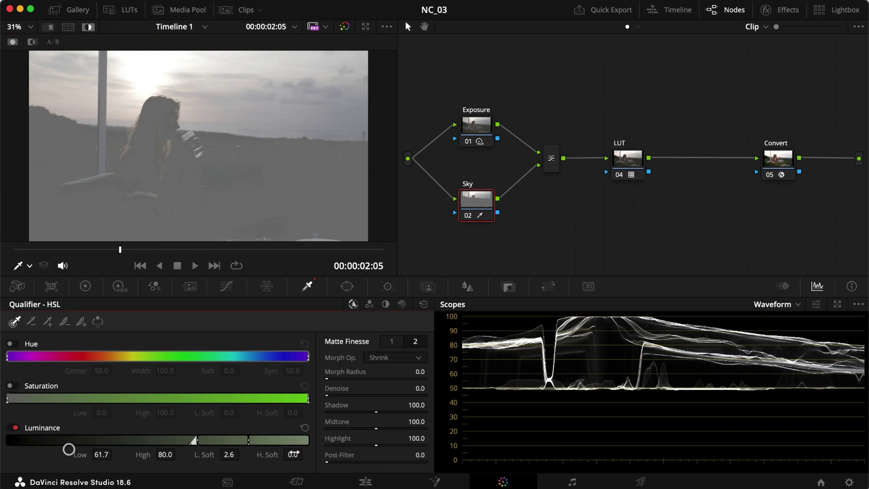
{"action": "left_click_drag", "start_coordinate": [249, 437], "coordinate": [367, 435]}
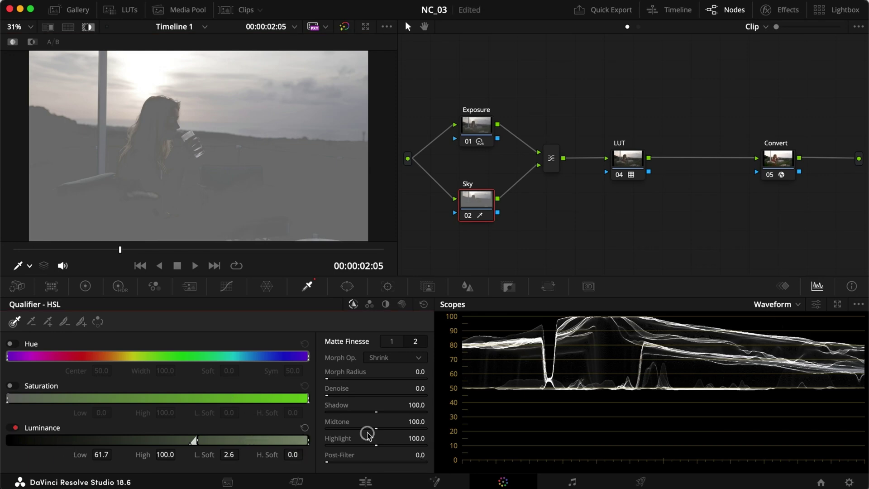
{"action": "left_click_drag", "start_coordinate": [229, 454], "coordinate": [280, 453]}
{"action": "left_click_drag", "start_coordinate": [216, 443], "coordinate": [223, 436]}
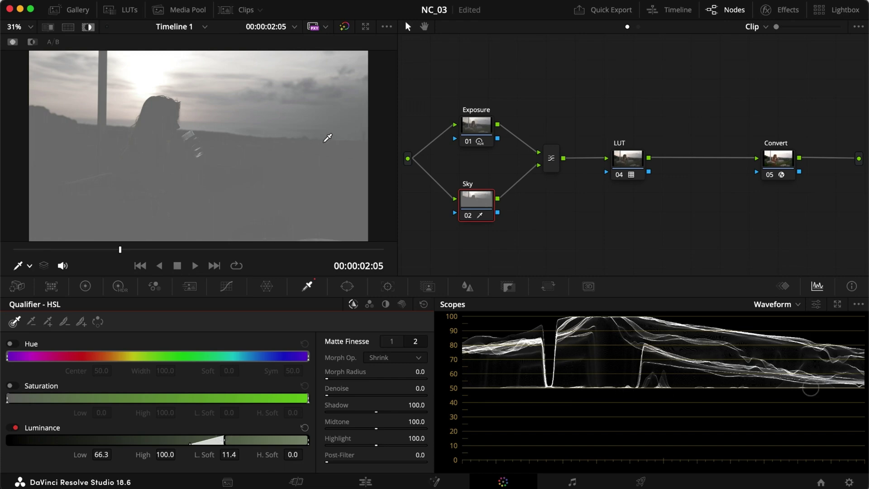
{"action": "left_click_drag", "start_coordinate": [222, 440], "coordinate": [218, 439]}
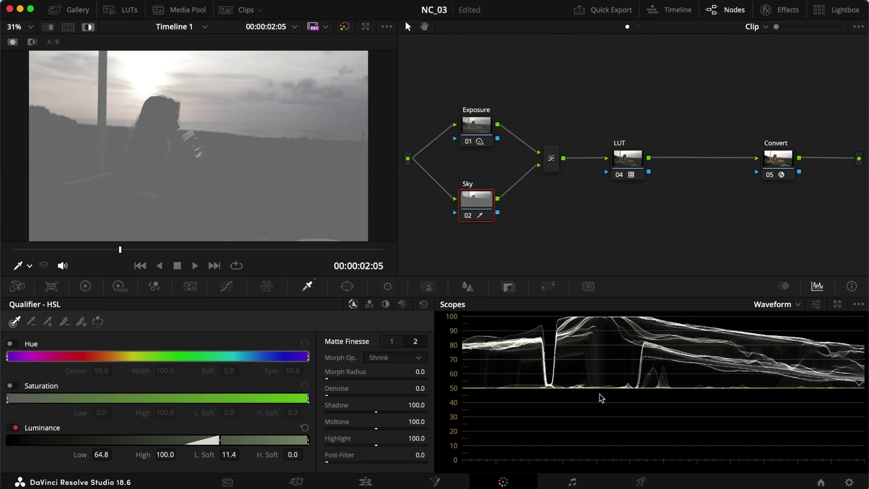
{"action": "key", "text": "shift+h"}
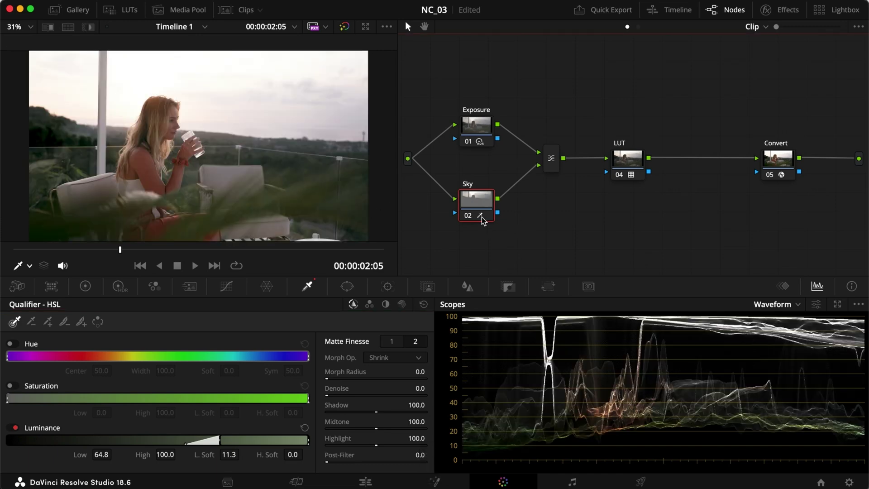
{"action": "key", "text": "super+d"}
{"action": "key", "text": "super+d"}
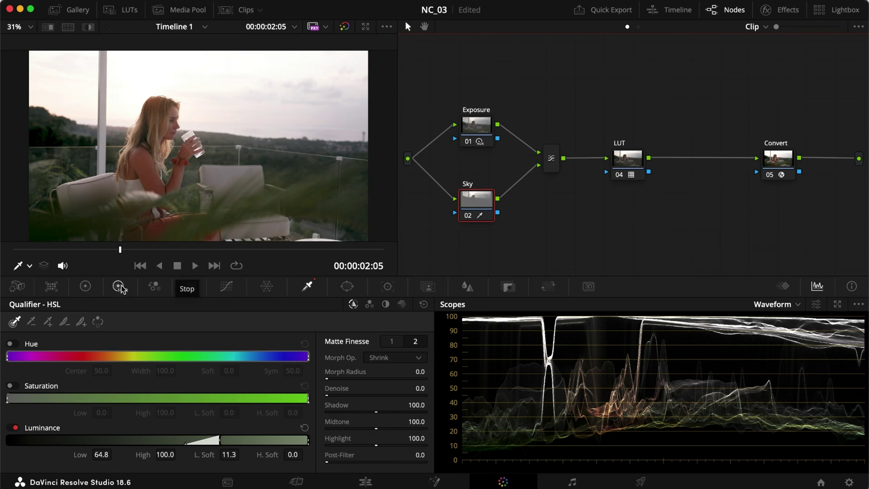
Step: In the Sky node's HDR wheels, set Light exposure -1.72 and Highlight exposure -0.91
{"action": "left_click", "coordinate": [85, 286]}
{"action": "left_click", "coordinate": [119, 287]}
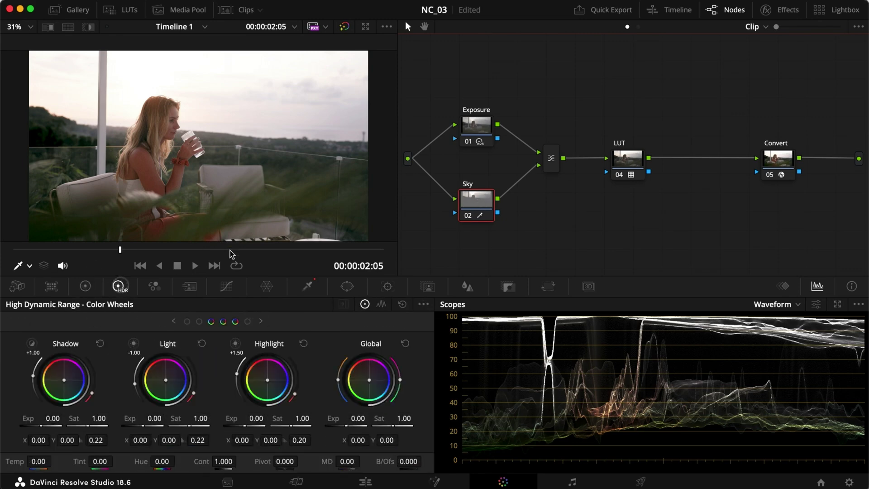
{"action": "left_click_drag", "start_coordinate": [147, 420], "coordinate": [160, 423]}
{"action": "left_click_drag", "start_coordinate": [255, 419], "coordinate": [239, 420]}
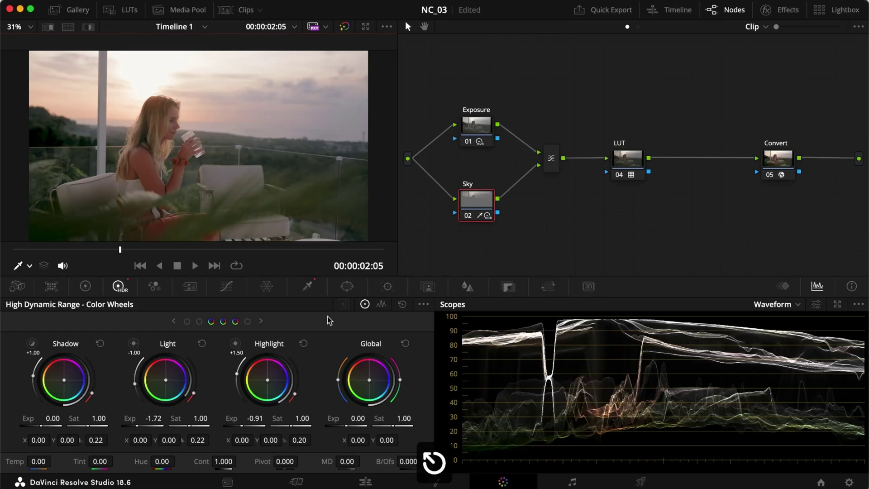
{"action": "left_click", "coordinate": [307, 286]}
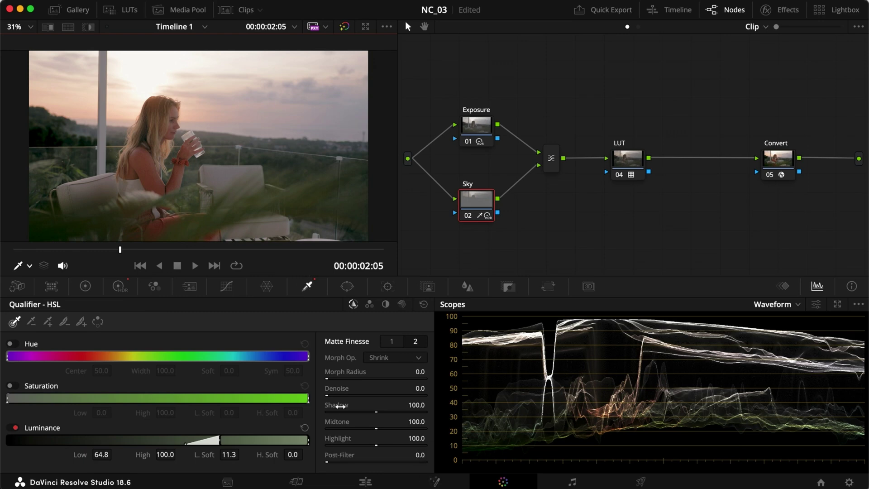
Step: Set the sky matte's Denoise to 10.1 and Blur Radius to 10.5
{"action": "left_click_drag", "start_coordinate": [338, 384], "coordinate": [345, 387]}
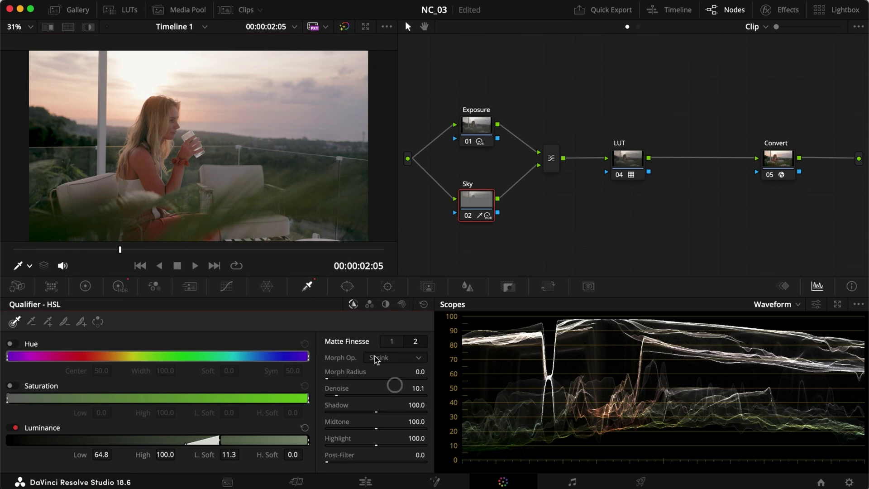
{"action": "left_click", "coordinate": [390, 342]}
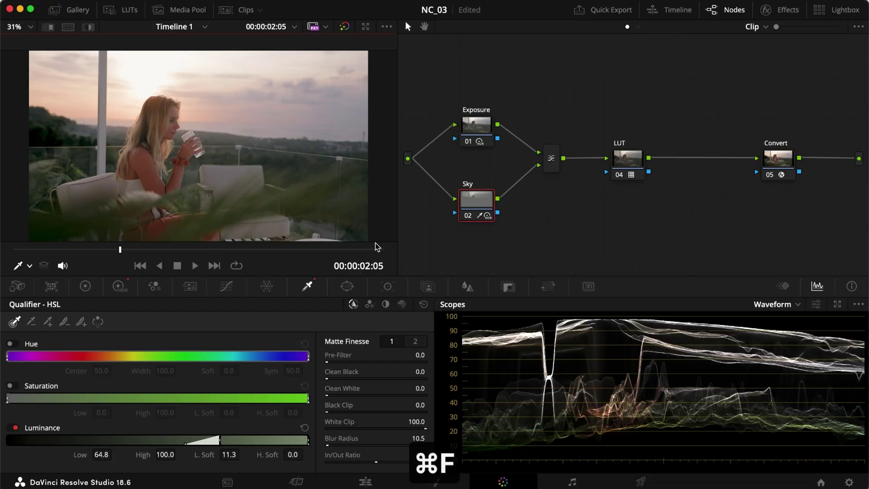
{"action": "left_click", "coordinate": [489, 201]}
Step: Add a Linear rectangle window to the Sky node, stretched across the full sky
{"action": "left_click", "coordinate": [347, 286]}
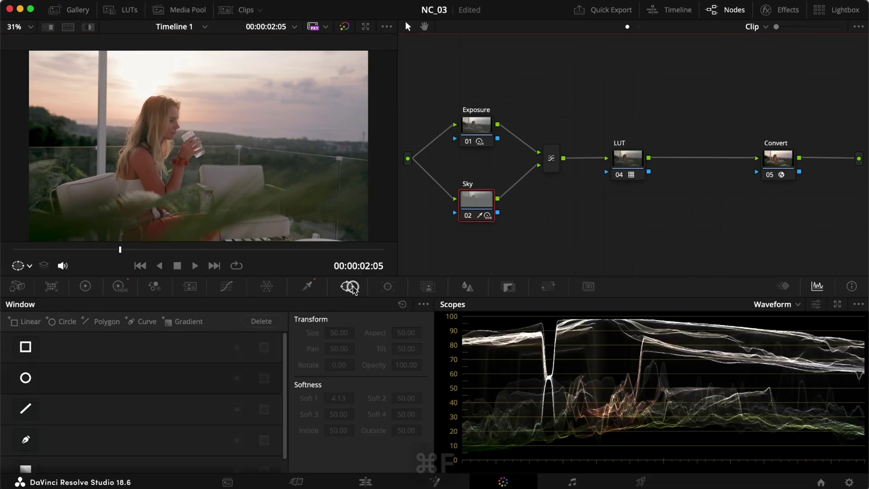
{"action": "left_click", "coordinate": [26, 347]}
{"action": "left_click_drag", "start_coordinate": [180, 159], "coordinate": [61, 90]}
{"action": "left_click_drag", "start_coordinate": [143, 78], "coordinate": [375, 78]}
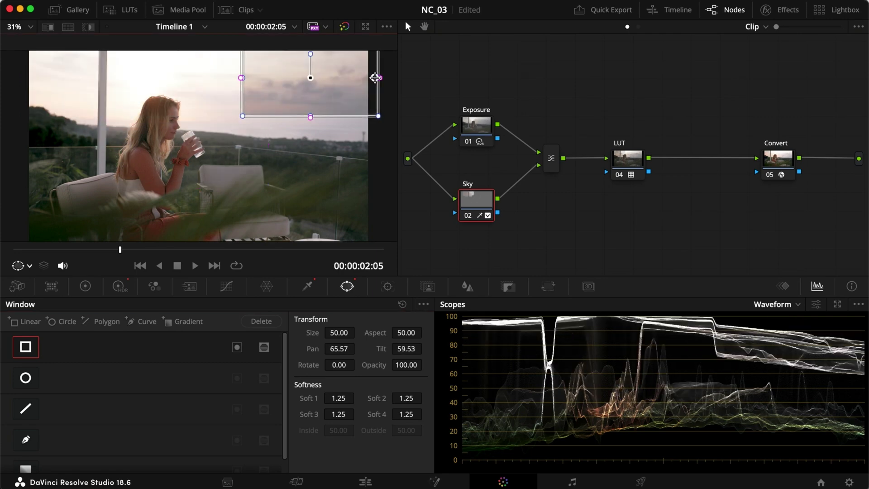
{"action": "left_click_drag", "start_coordinate": [243, 76], "coordinate": [20, 76]}
{"action": "left_click_drag", "start_coordinate": [378, 77], "coordinate": [380, 77]}
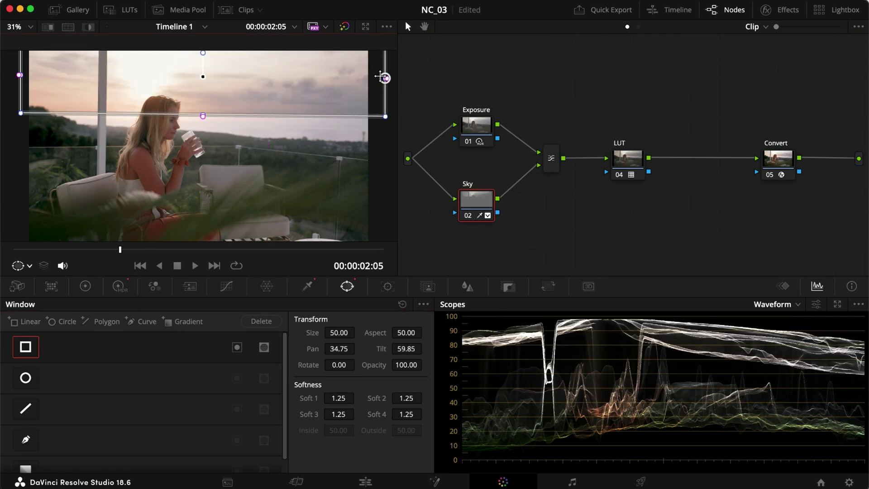
Step: Angle the window's bottom edge along the horizon and soften it to Soft 4 12.79
{"action": "left_click_drag", "start_coordinate": [387, 120], "coordinate": [385, 146]}
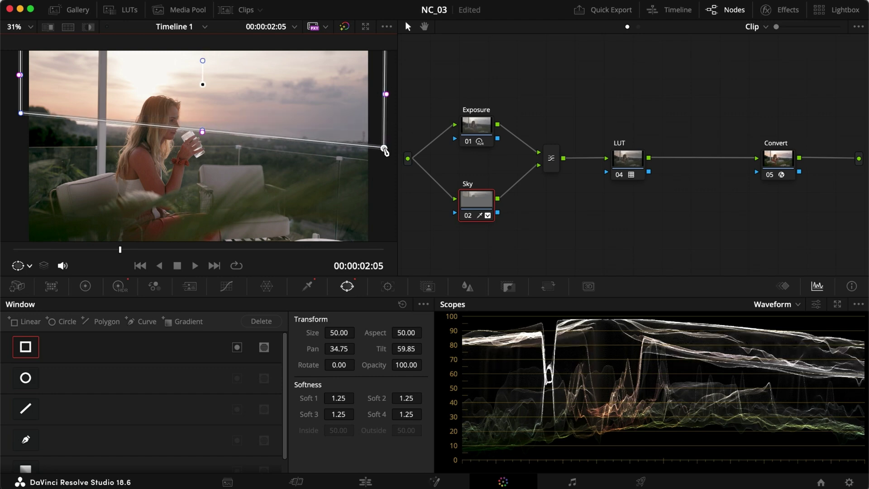
{"action": "left_click_drag", "start_coordinate": [21, 116], "coordinate": [21, 117]}
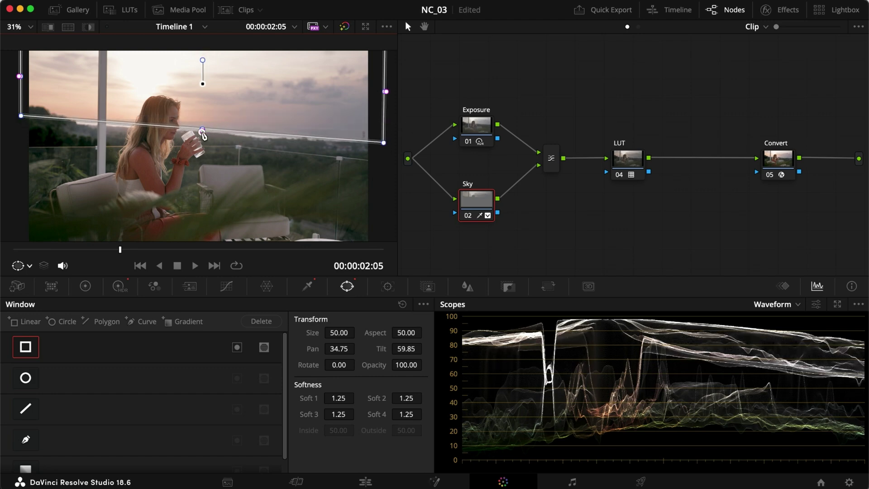
{"action": "left_click_drag", "start_coordinate": [202, 133], "coordinate": [203, 150]}
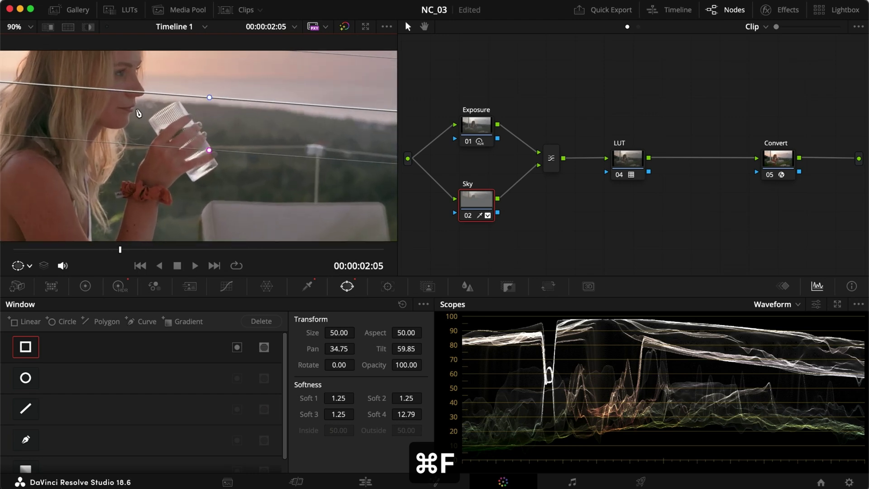
{"action": "left_click_drag", "start_coordinate": [138, 113], "coordinate": [188, 153]}
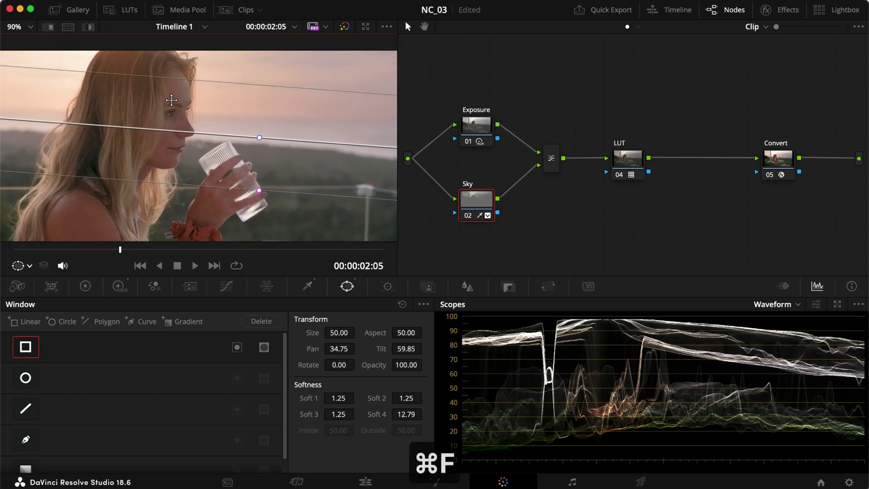
{"action": "left_click", "coordinate": [305, 287]}
Step: Raise the Sky node's luminance Low threshold to 69.5, checking the matte and comparing before/after
{"action": "key", "text": "shift+h"}
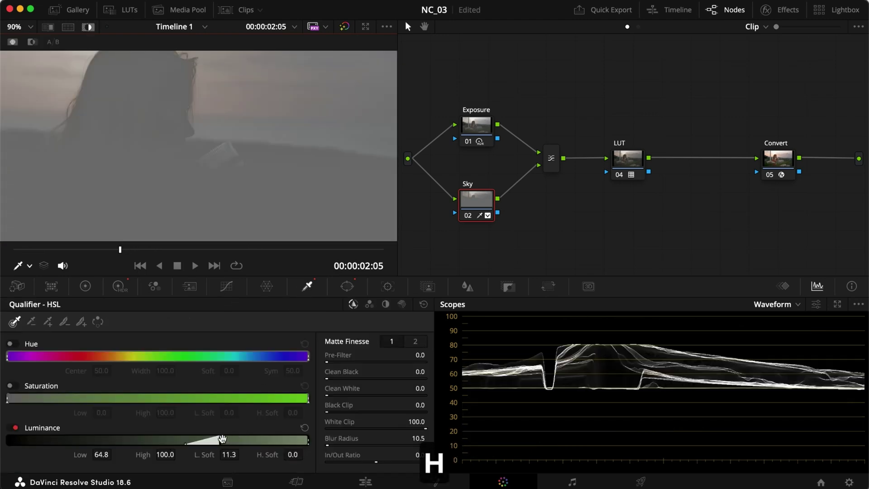
{"action": "left_click_drag", "start_coordinate": [220, 439], "coordinate": [235, 438]}
{"action": "key", "text": "shift+h"}
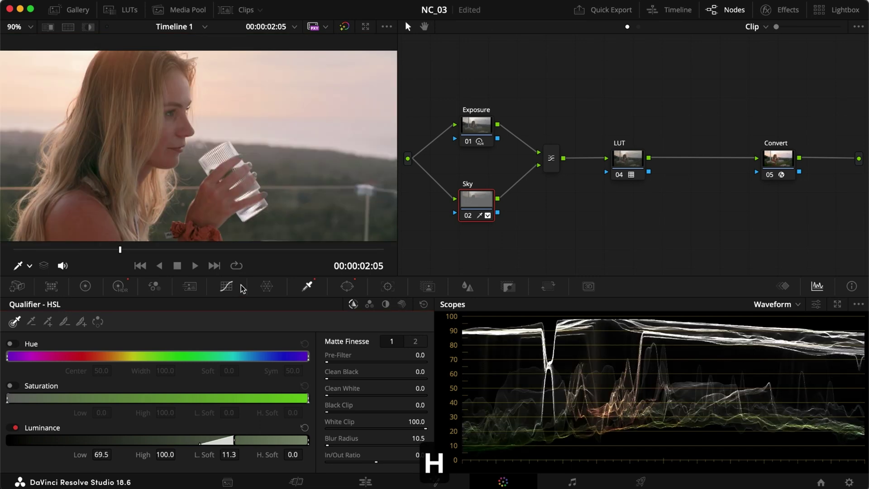
{"action": "key", "text": "super+d"}
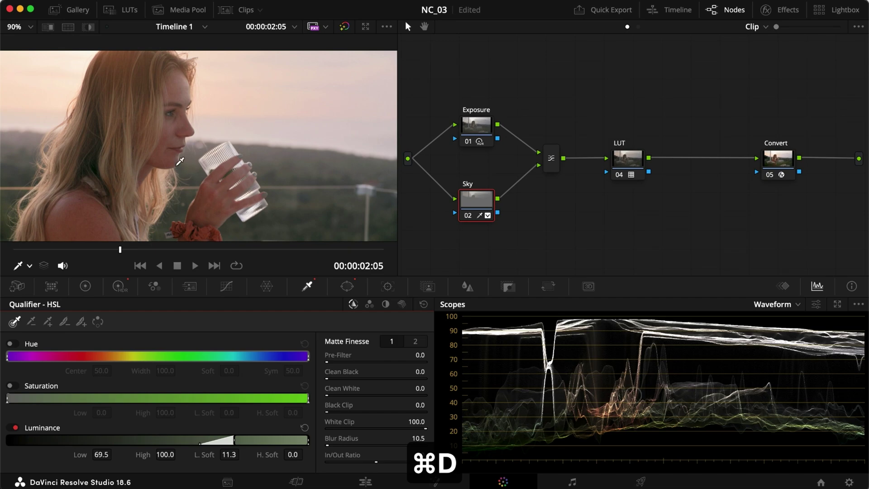
{"action": "scroll", "coordinate": [179, 161], "scroll_direction": "down", "scroll_amount": 5}
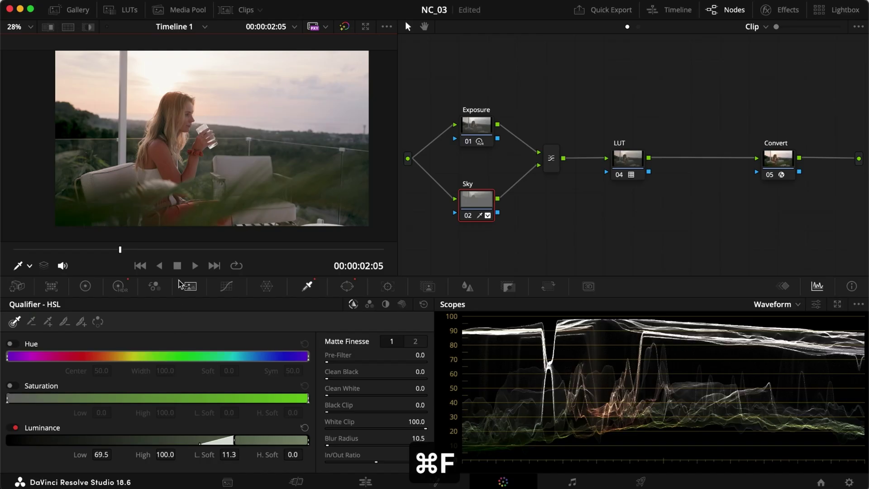
Step: Set the Sky node's HDR exposures to Shadow -0.30, Light -2.29, Highlight -1.28 and compare
{"action": "left_click", "coordinate": [115, 287]}
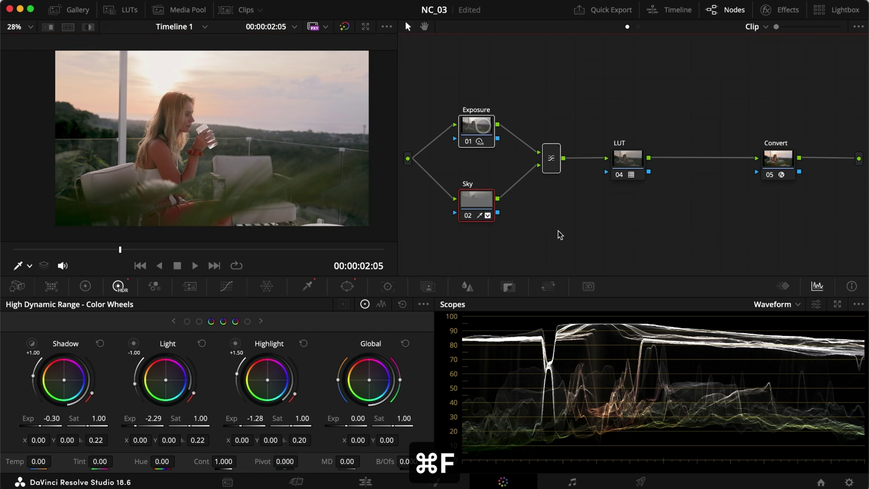
{"action": "key", "text": "super+d"}
{"action": "key", "text": "super+d"}
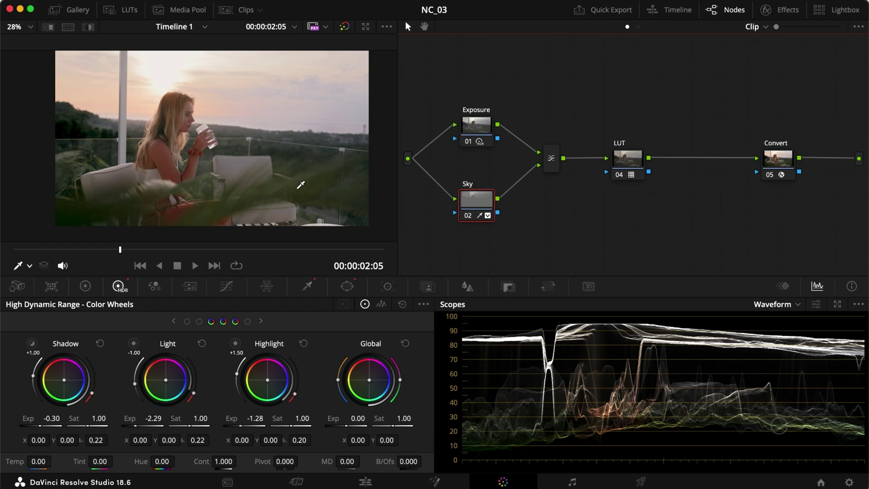
{"action": "left_click", "coordinate": [347, 287]}
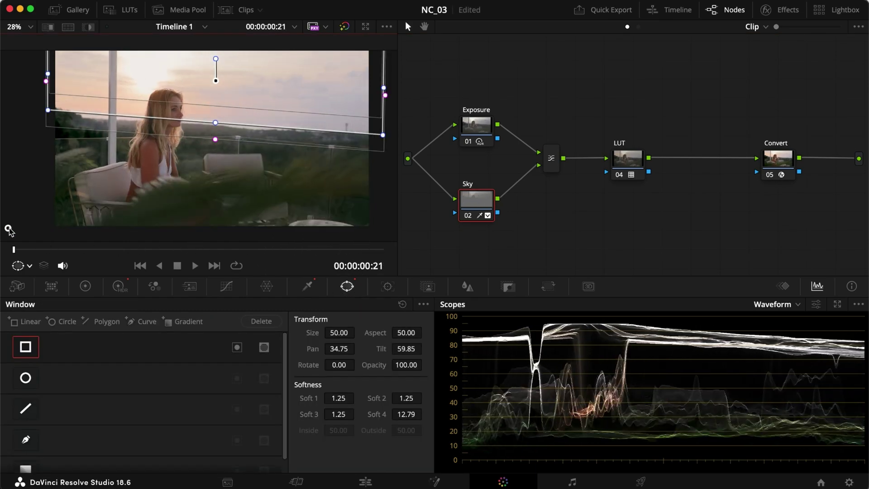
Step: From the first frame, switch the window tracker to Frame mode and reshape the corner around 3 seconds
{"action": "left_click_drag", "start_coordinate": [9, 230], "coordinate": [7, 229]}
{"action": "left_click", "coordinate": [388, 287]}
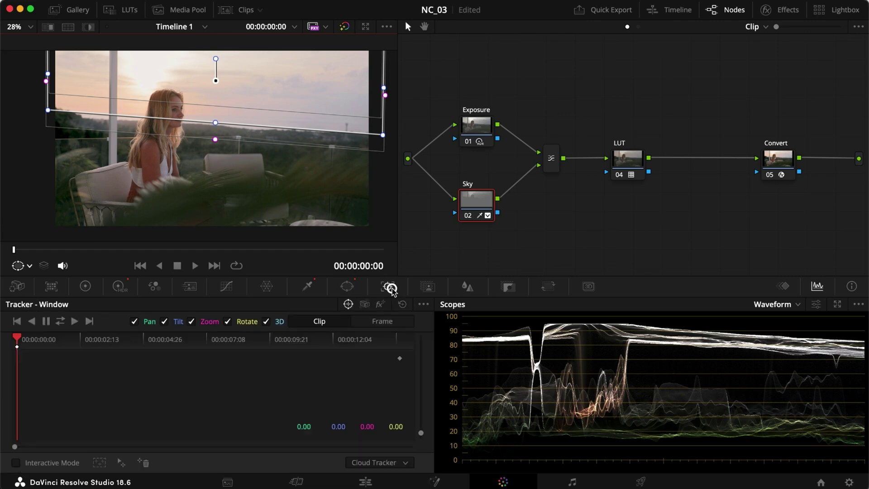
{"action": "left_click", "coordinate": [395, 322]}
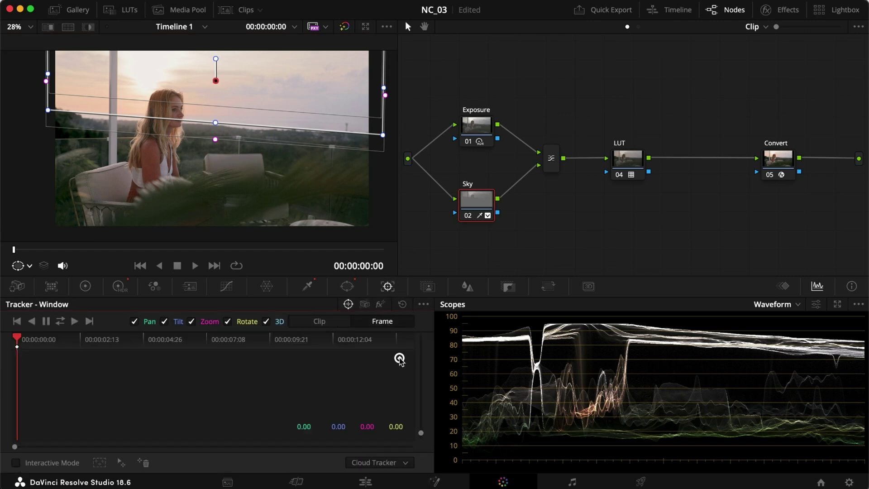
{"action": "left_click_drag", "start_coordinate": [50, 336], "coordinate": [203, 321]}
{"action": "left_click_drag", "start_coordinate": [385, 139], "coordinate": [385, 135]}
Step: Raise the window's right corner at about 5 seconds, then review the keyframed window from start to end
{"action": "left_click_drag", "start_coordinate": [244, 340], "coordinate": [303, 339]}
{"action": "left_click_drag", "start_coordinate": [384, 135], "coordinate": [386, 114]}
{"action": "key", "text": "End"}
{"action": "left_click", "coordinate": [215, 342]}
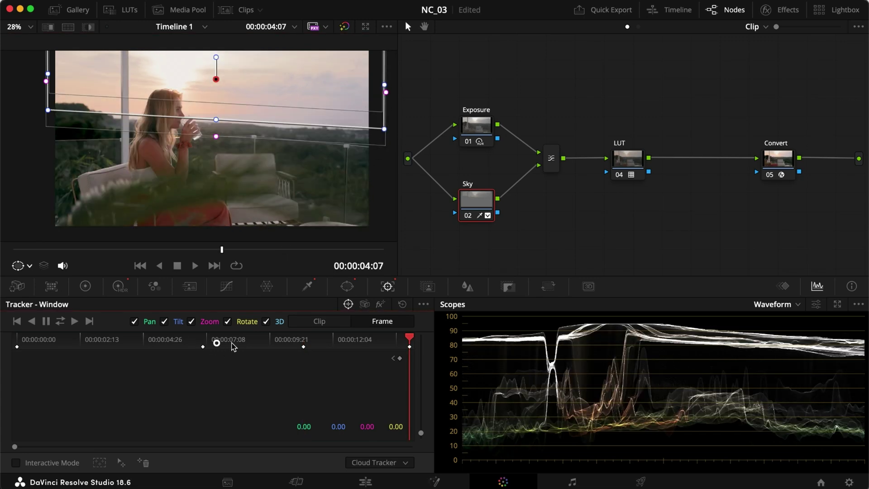
{"action": "left_click", "coordinate": [18, 322]}
{"action": "key", "text": "End"}
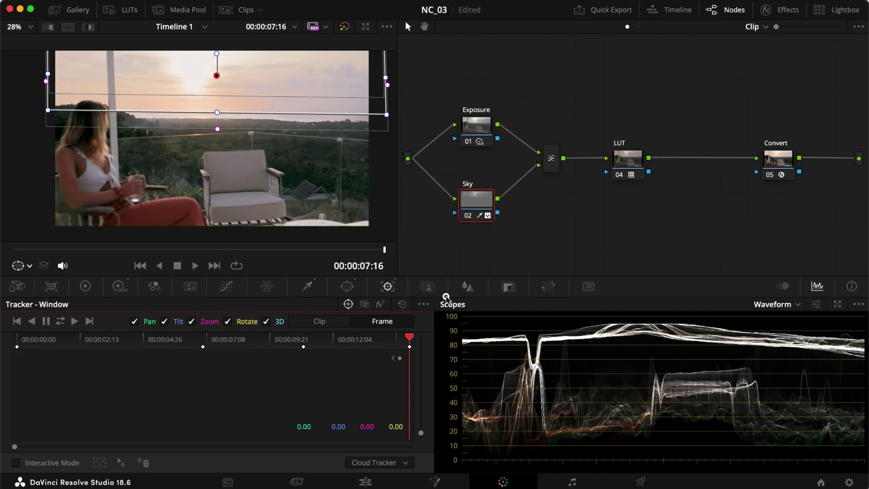